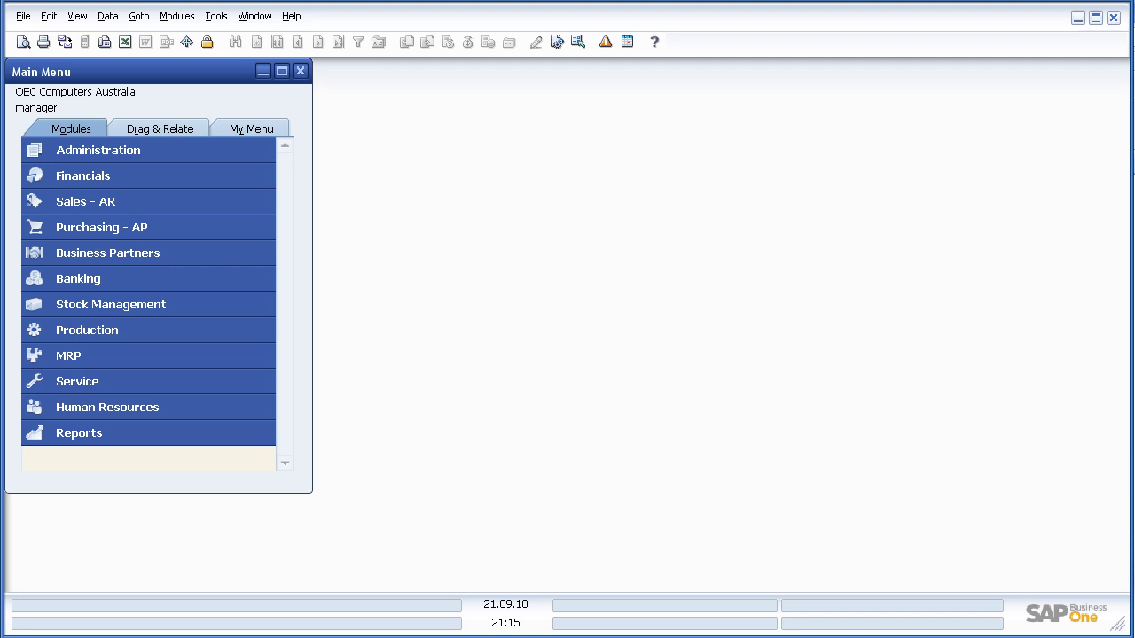
- Open Business Partner Master Data and find the partner whose name starts with 'earth'
left_click(190, 253)
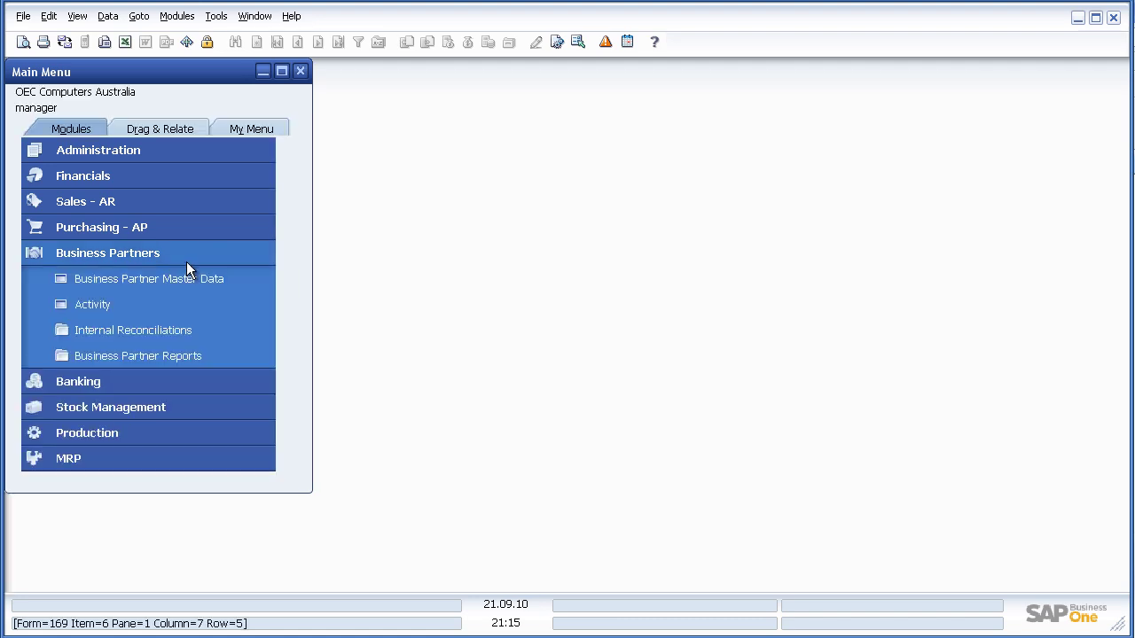
left_click(176, 277)
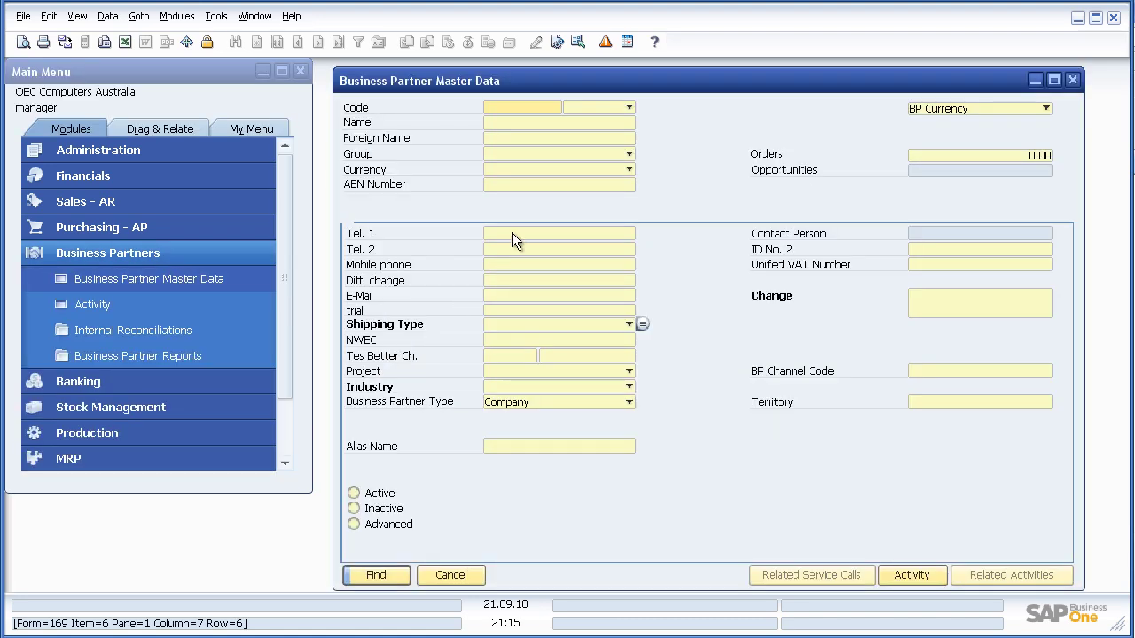
key("Tab")
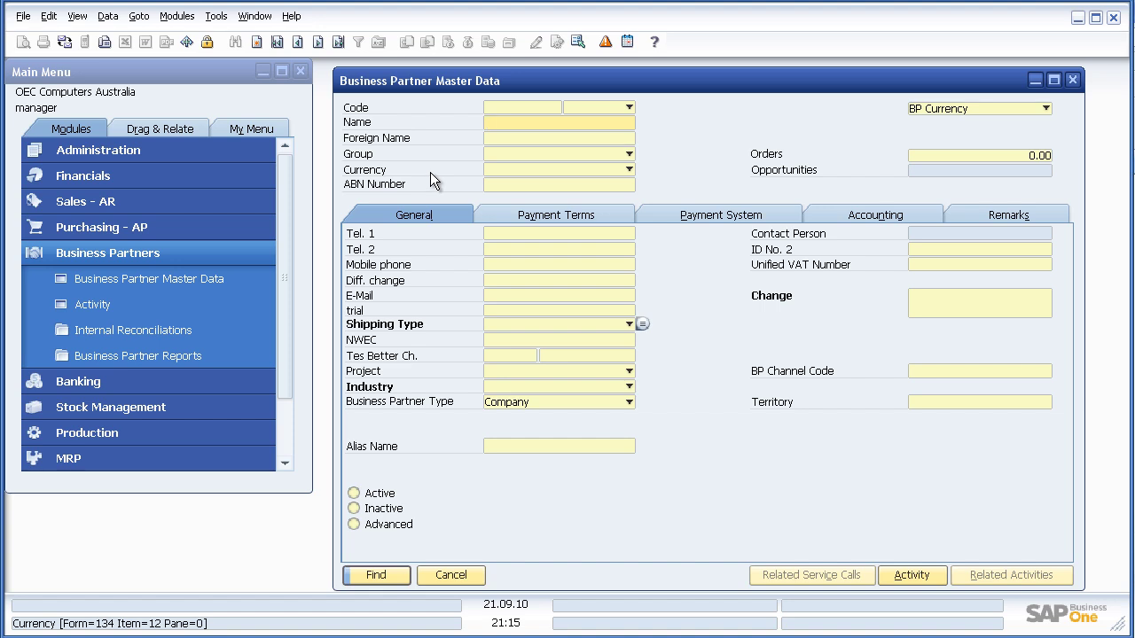
type("earth")
key("Return")
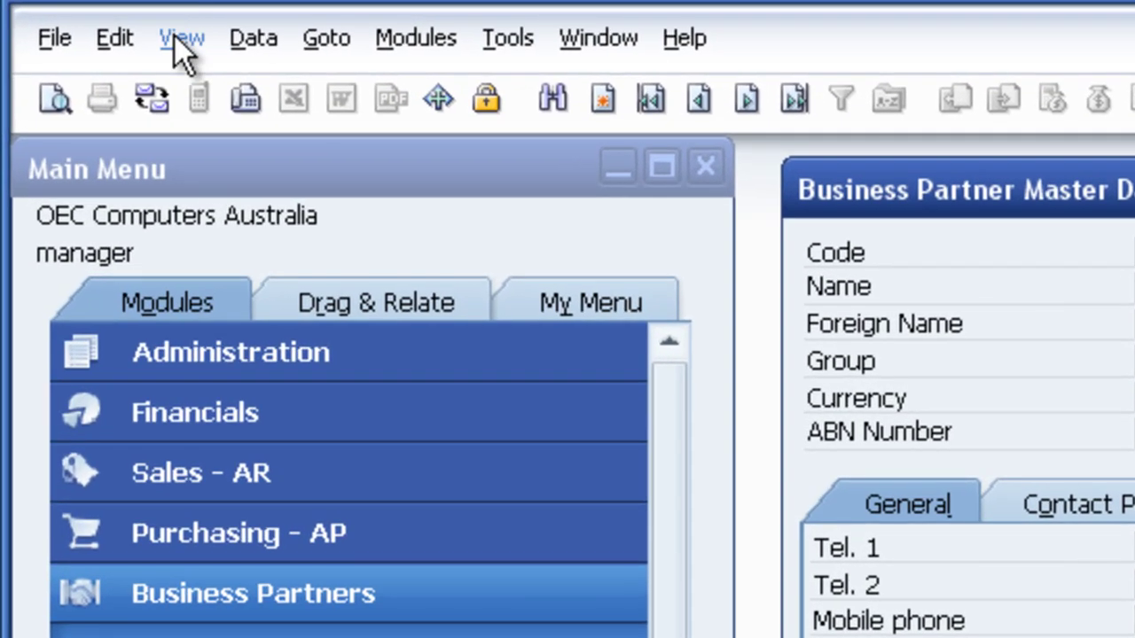
- Enable System Information from the View menu and check the database field behind Tel. 1
left_click(78, 17)
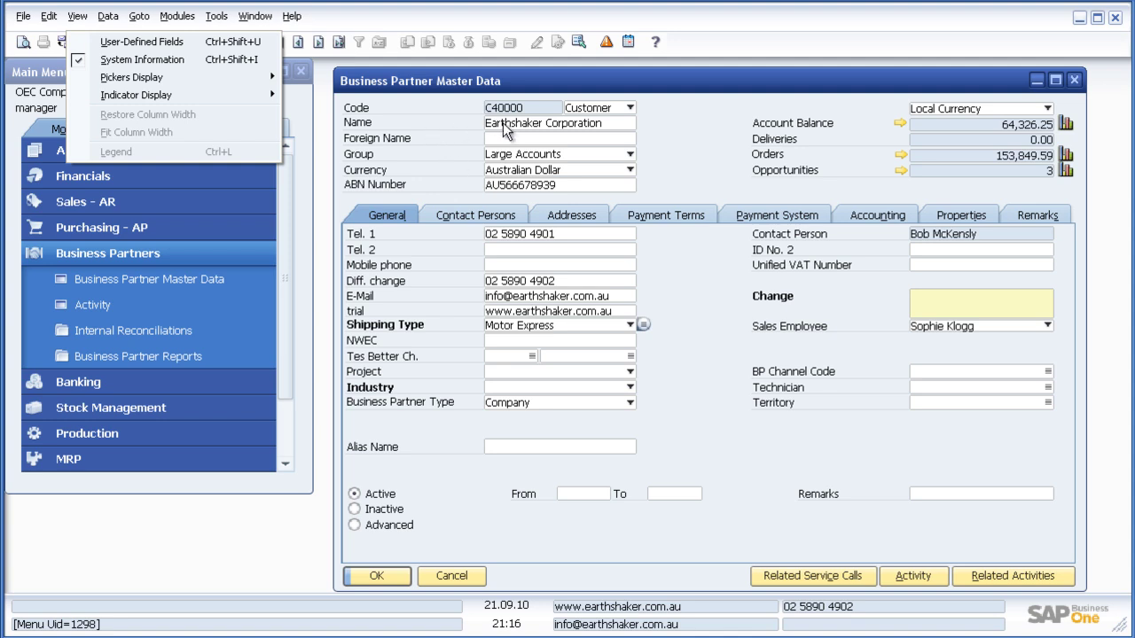
left_click(535, 107)
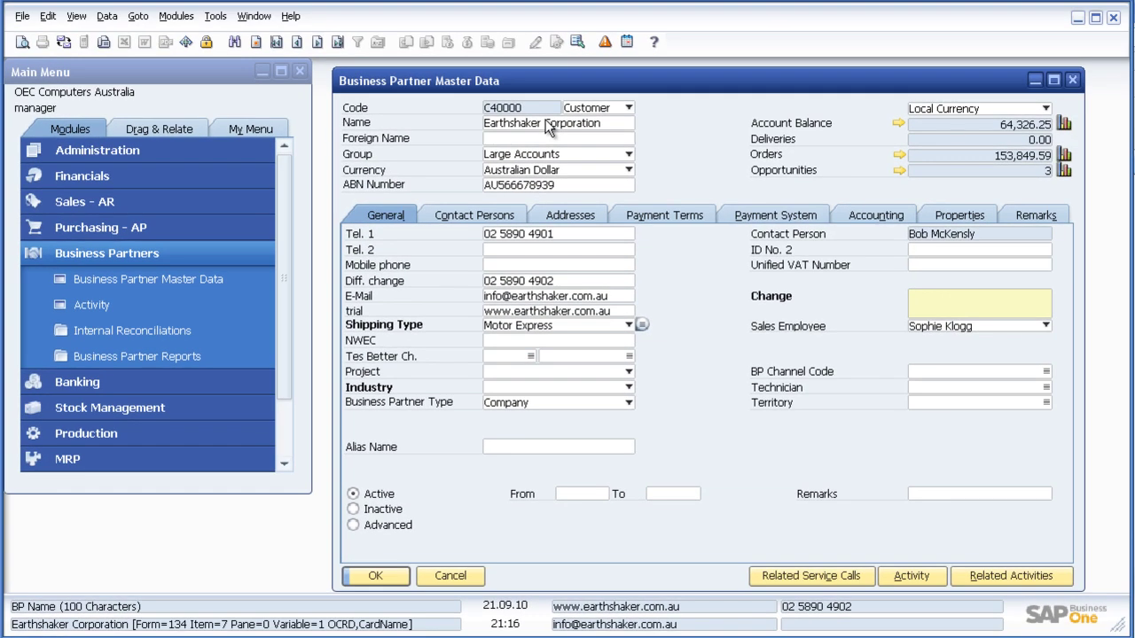
left_click(538, 234)
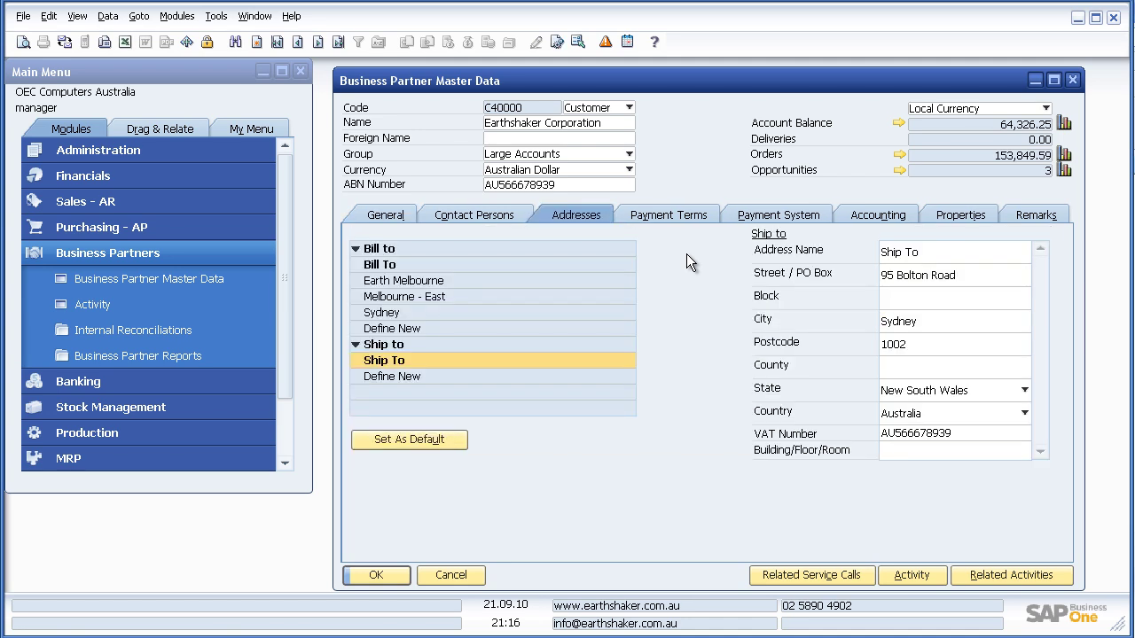
- Check that the Ship To Street field comes from CRD1, then close the business partner form with OK
mouse_move(923, 278)
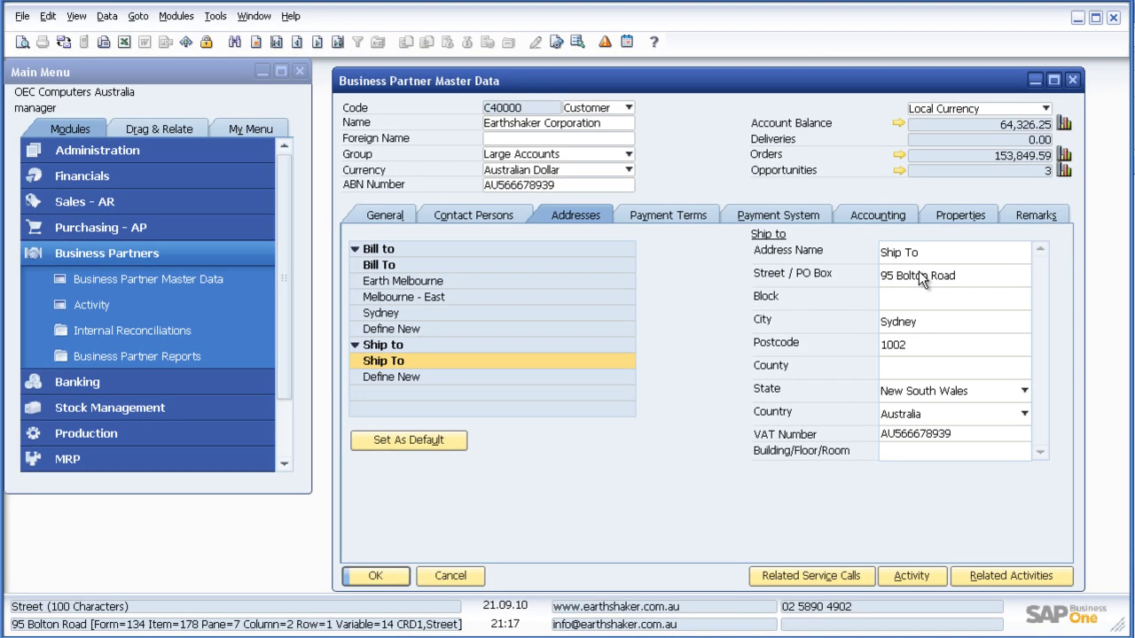
left_click(399, 577)
- Start a new Query Generator query on the OCRD table
left_click(160, 253)
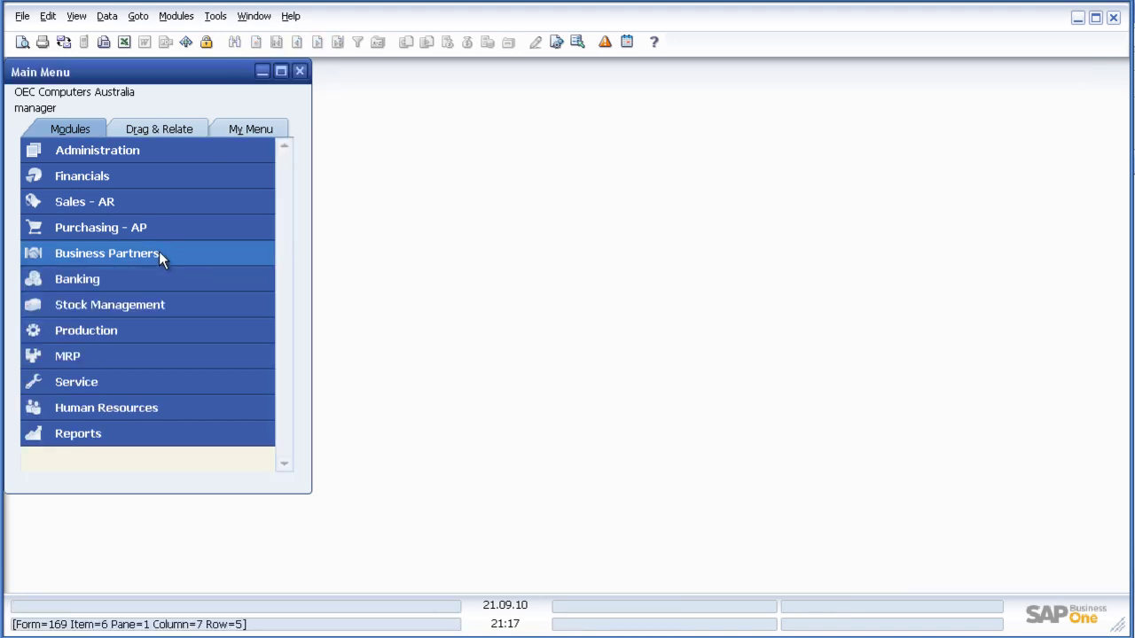
left_click(214, 17)
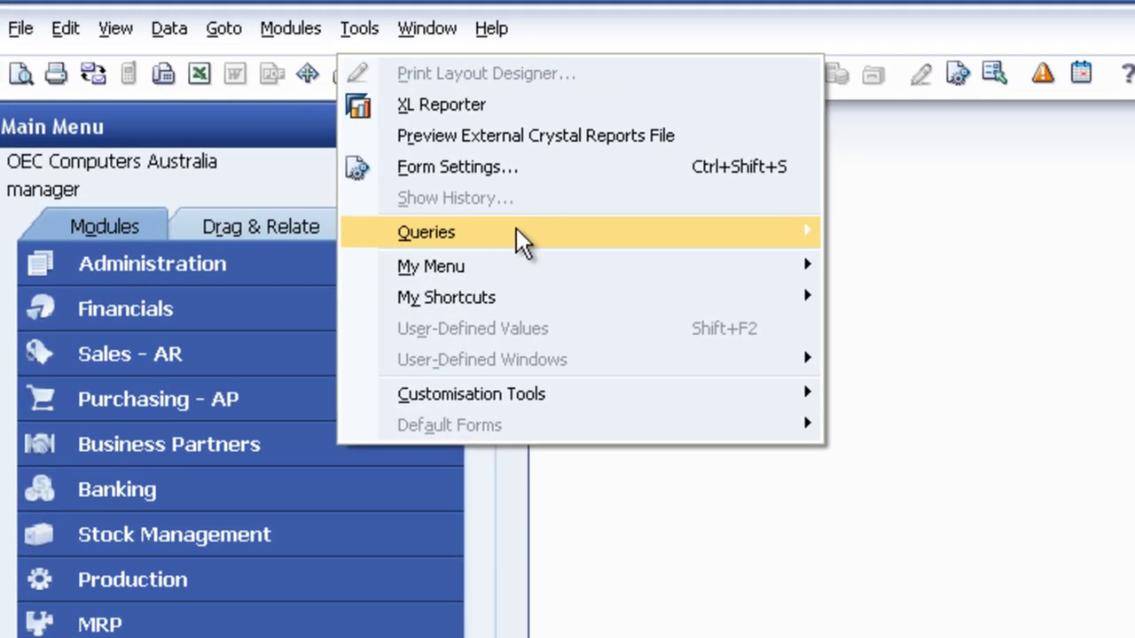
mouse_move(689, 239)
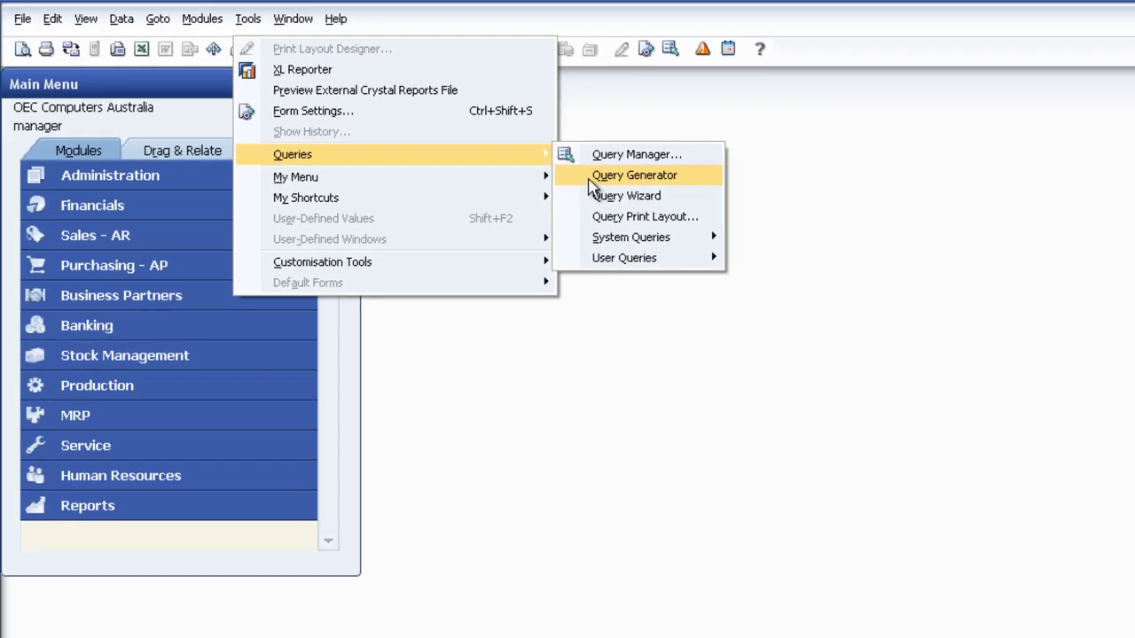
left_click(870, 268)
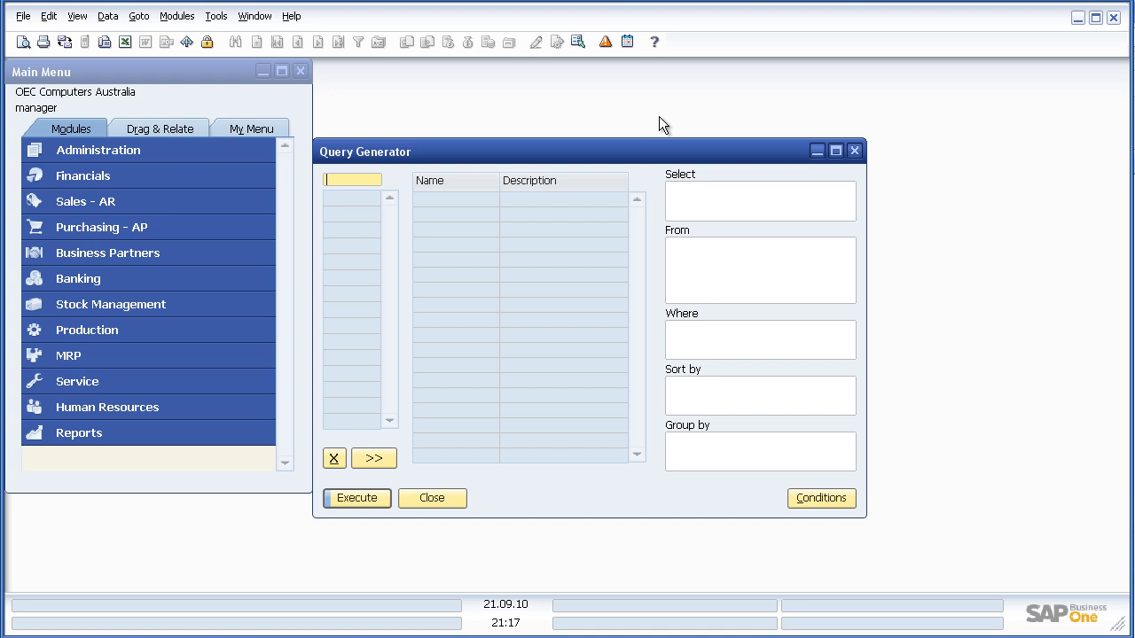
type("ocrd")
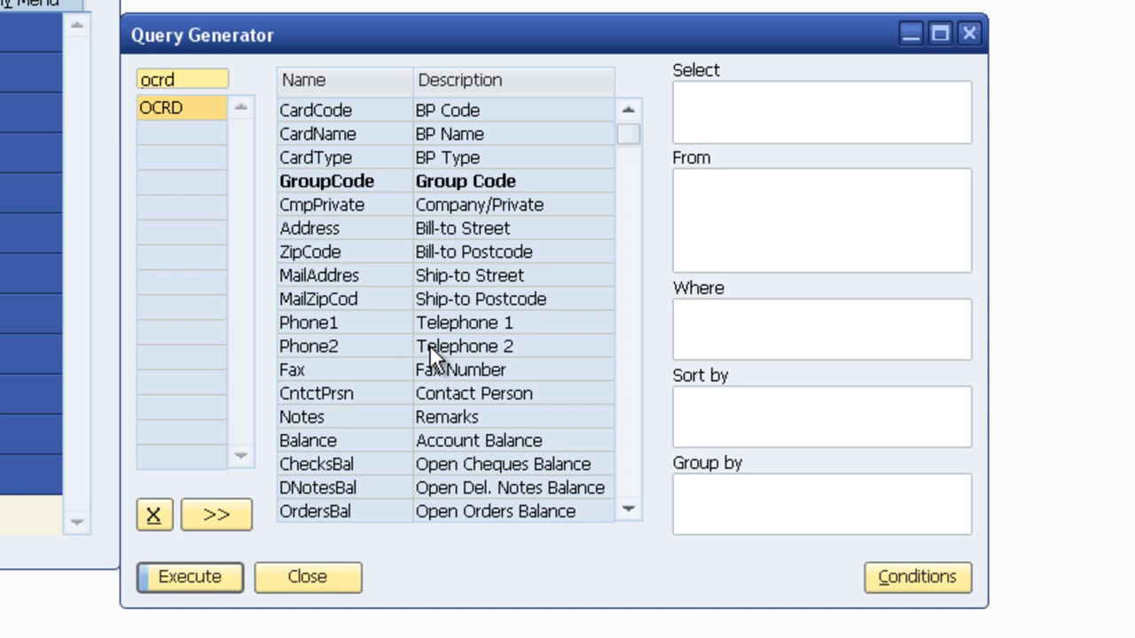
- Select CardCode, CardName, Phone1, Fax, CntctPrsn and Notes from OCRD and execute the query
double_click(385, 107)
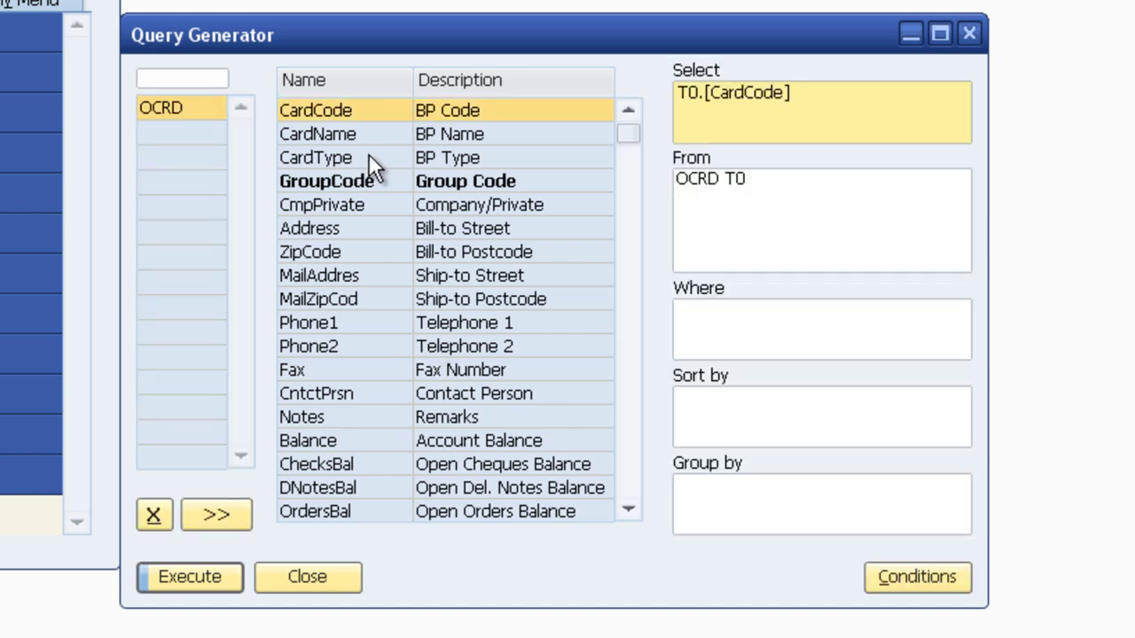
double_click(357, 132)
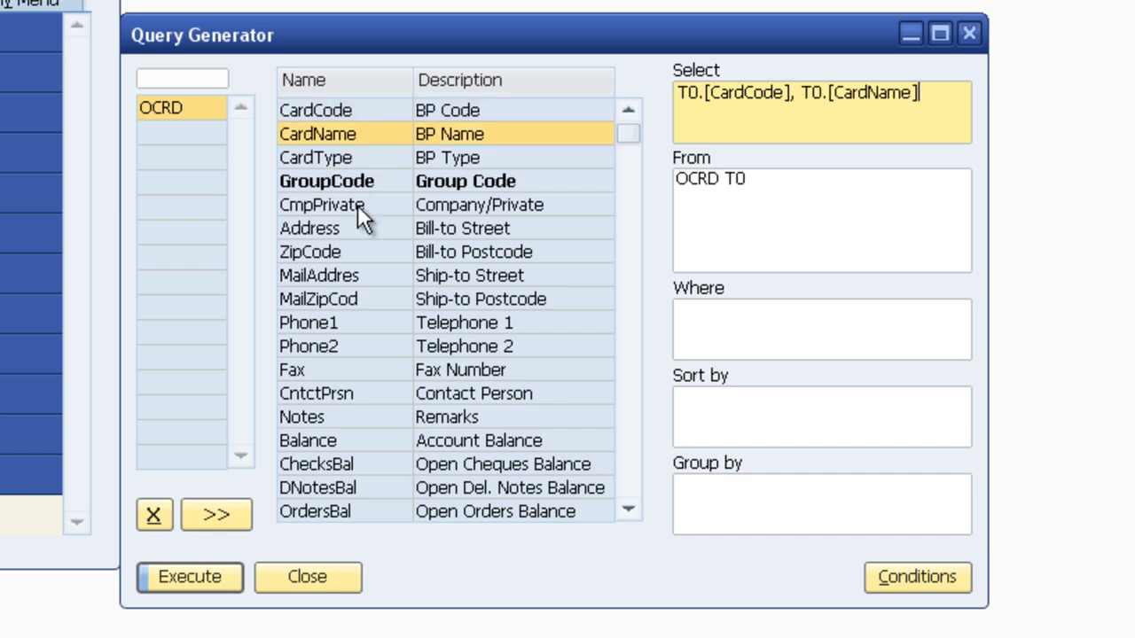
double_click(340, 321)
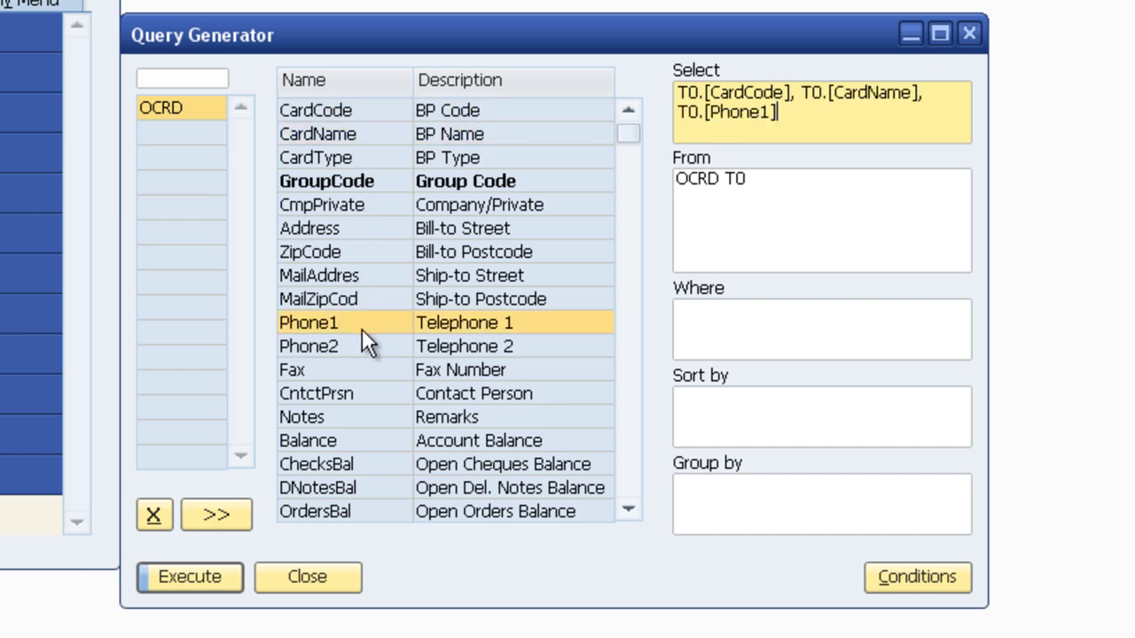
double_click(342, 369)
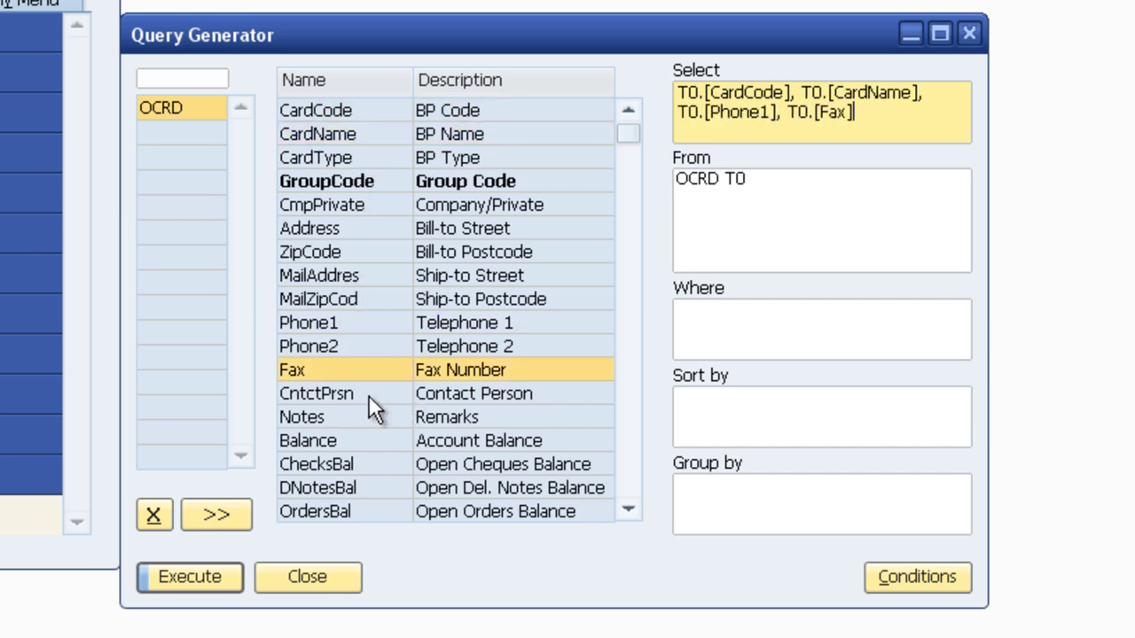
double_click(368, 396)
double_click(330, 418)
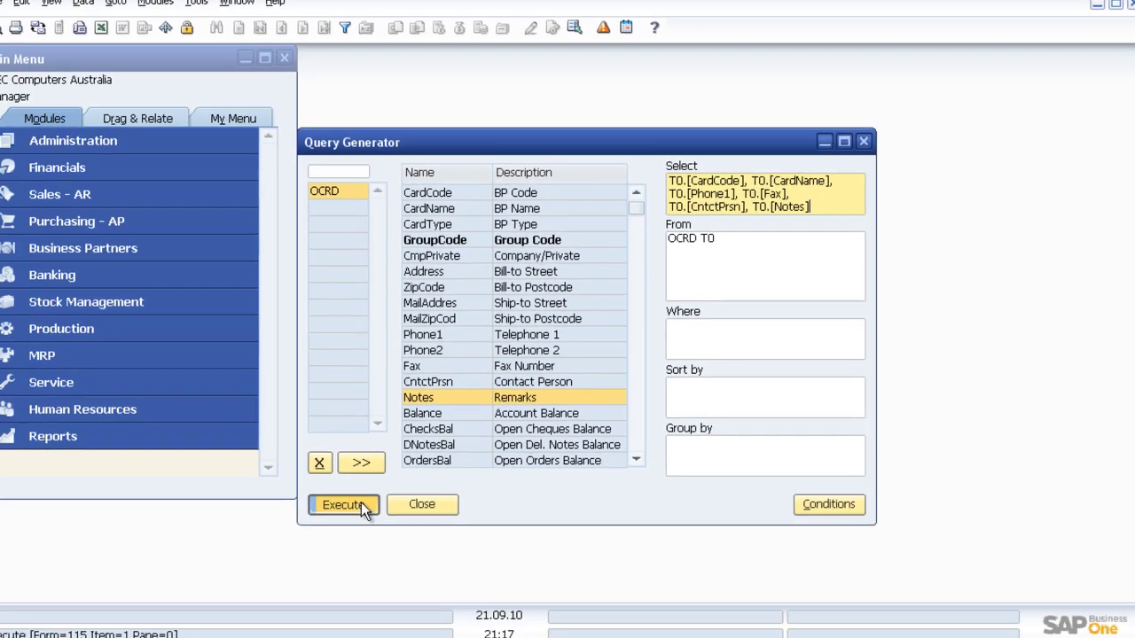
left_click(358, 505)
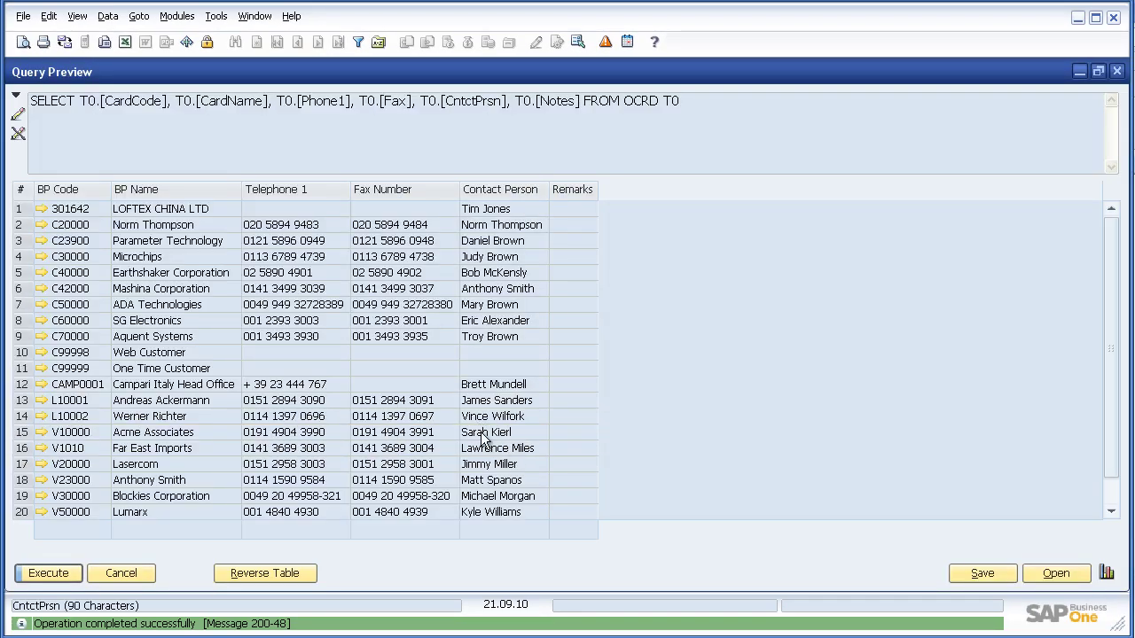
scroll(1111, 368, "down", 1)
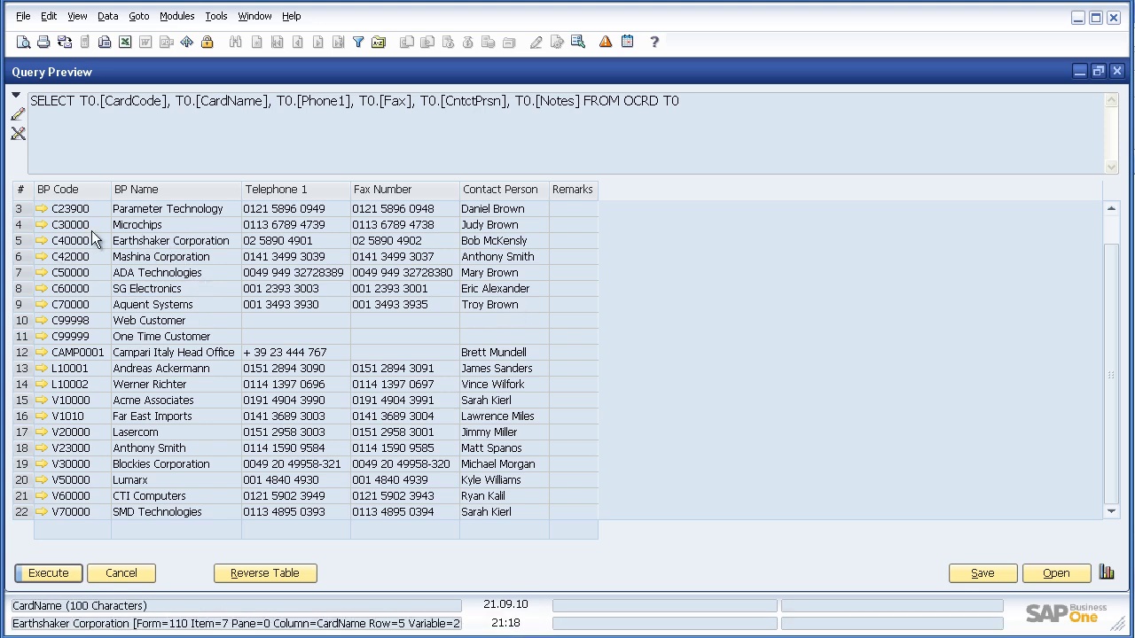
left_click(41, 240)
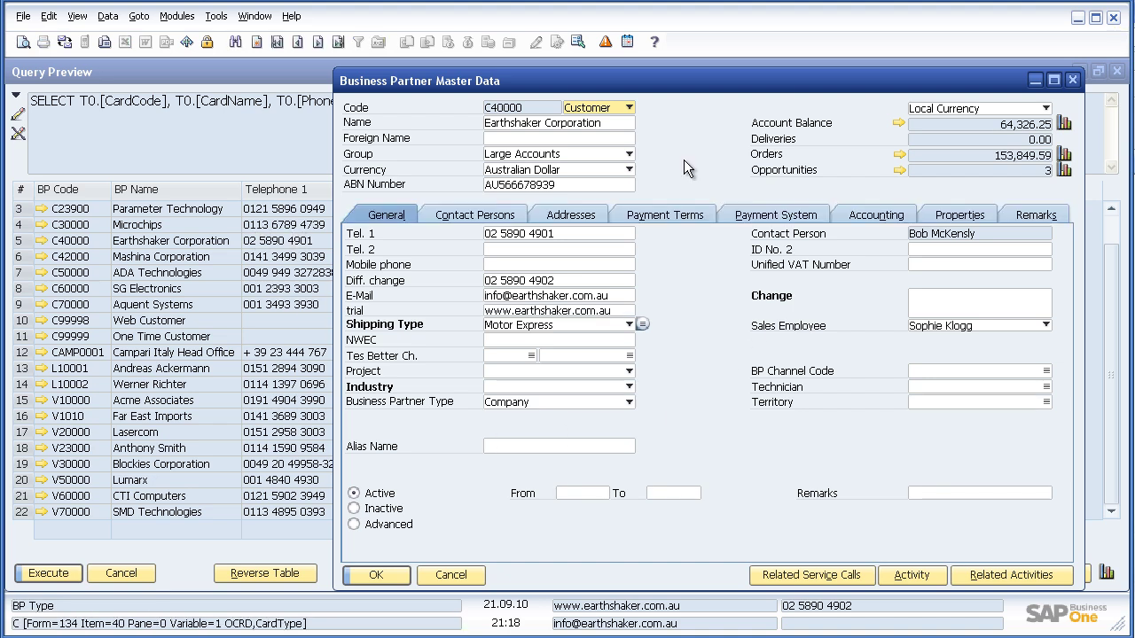
left_click(1063, 124)
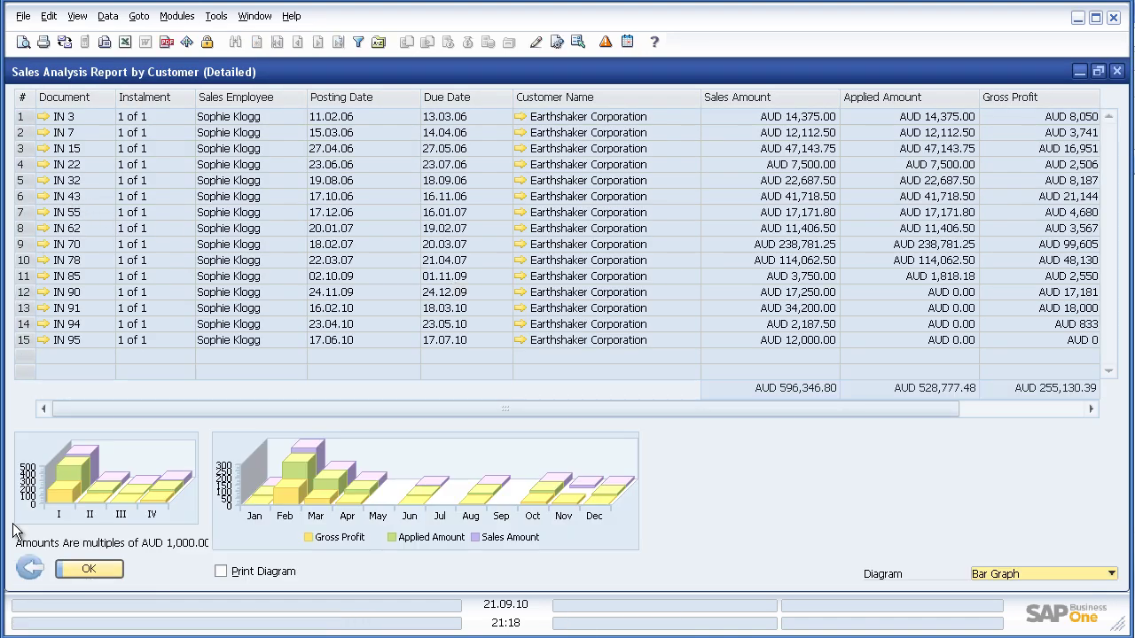
left_click(31, 569)
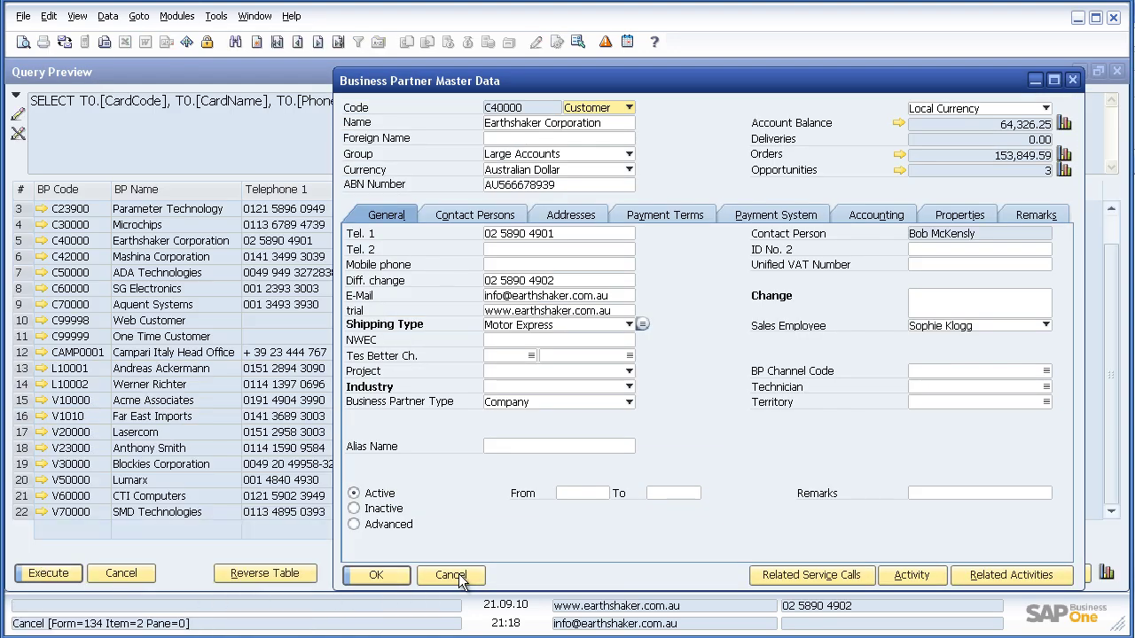
left_click(459, 573)
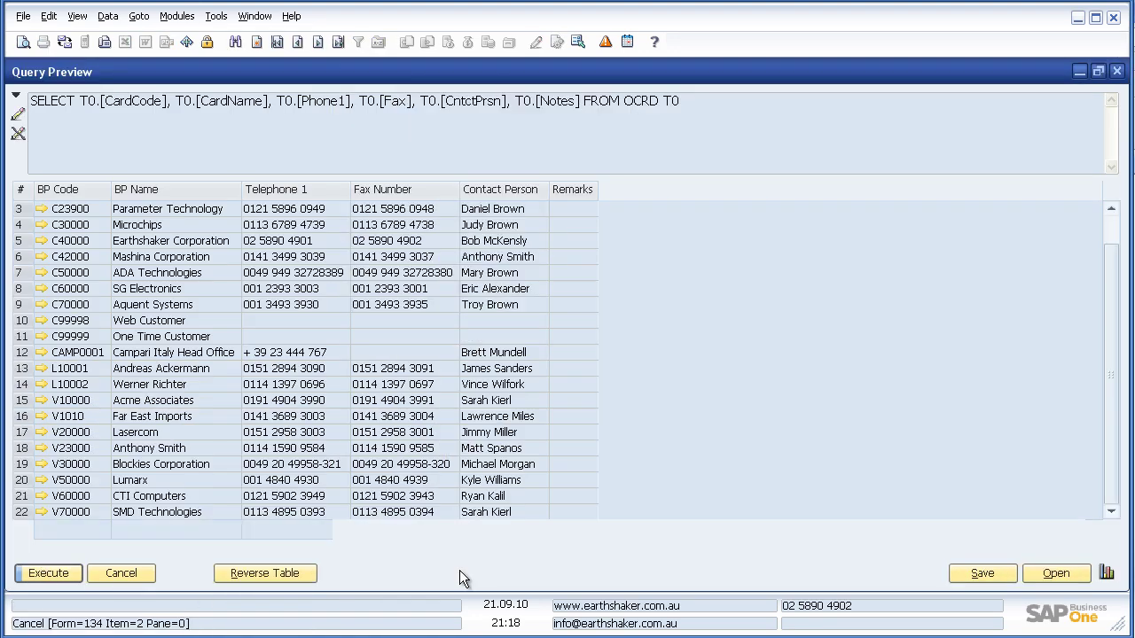
- Cancel the Query Preview and return to the Query Generator's table box
left_click(128, 572)
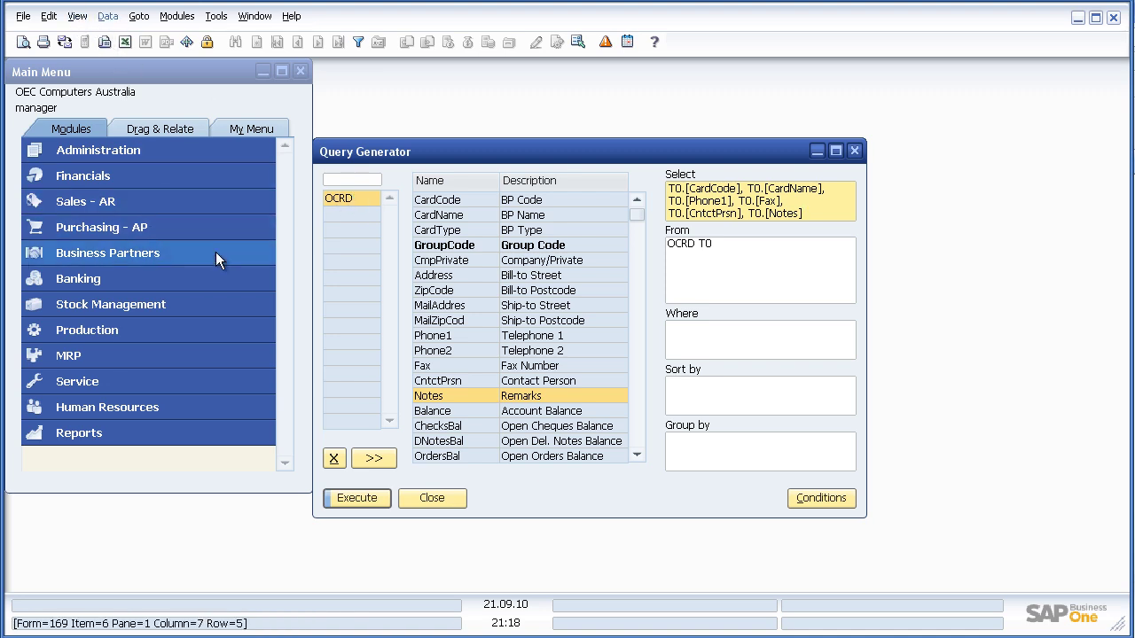
left_click(352, 180)
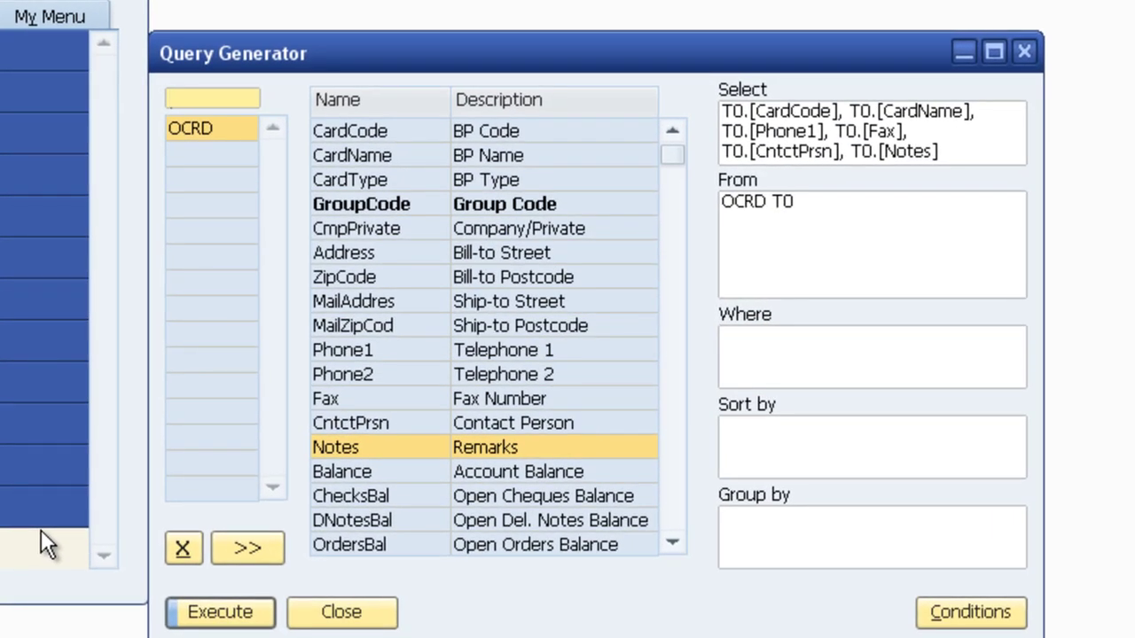
- Join CRD1 to OCRD and add its Address, City and State fields to the columns
type("crd1")
key("Tab")
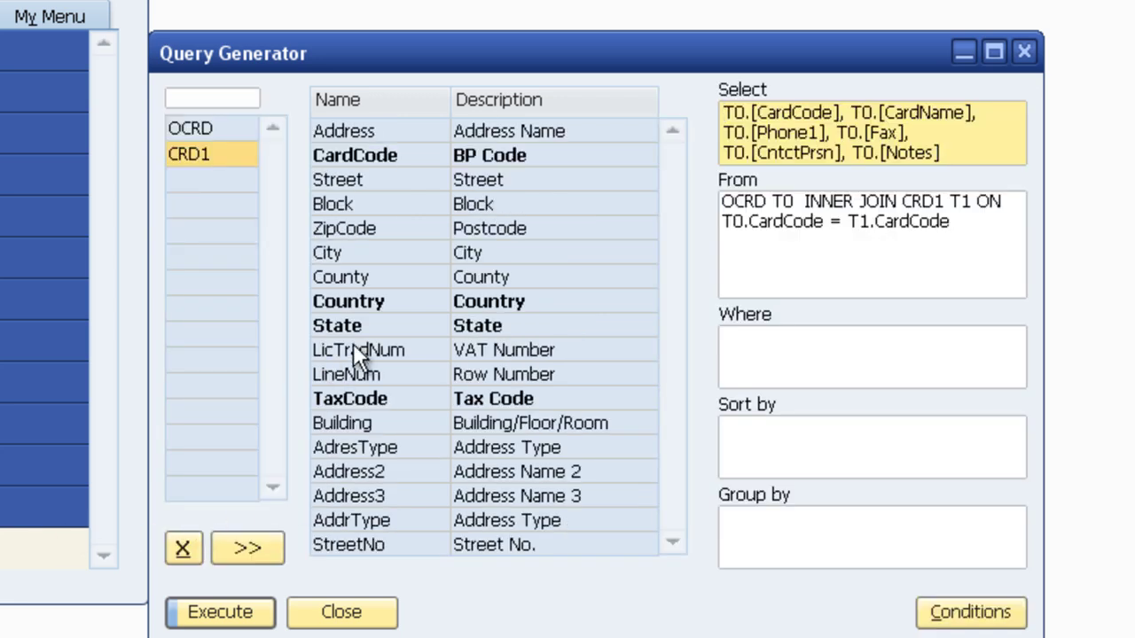
left_click(380, 135)
left_click(360, 254)
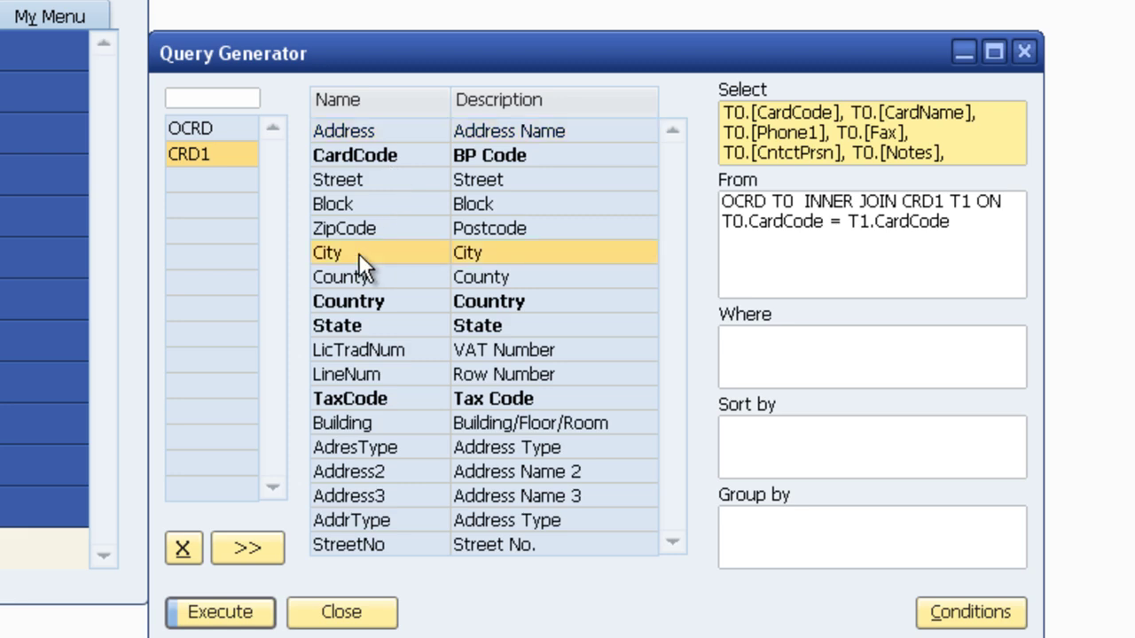
left_click(362, 321)
- Execute the joined OCRD–CRD1 query to preview each partner's addresses
left_click(337, 514)
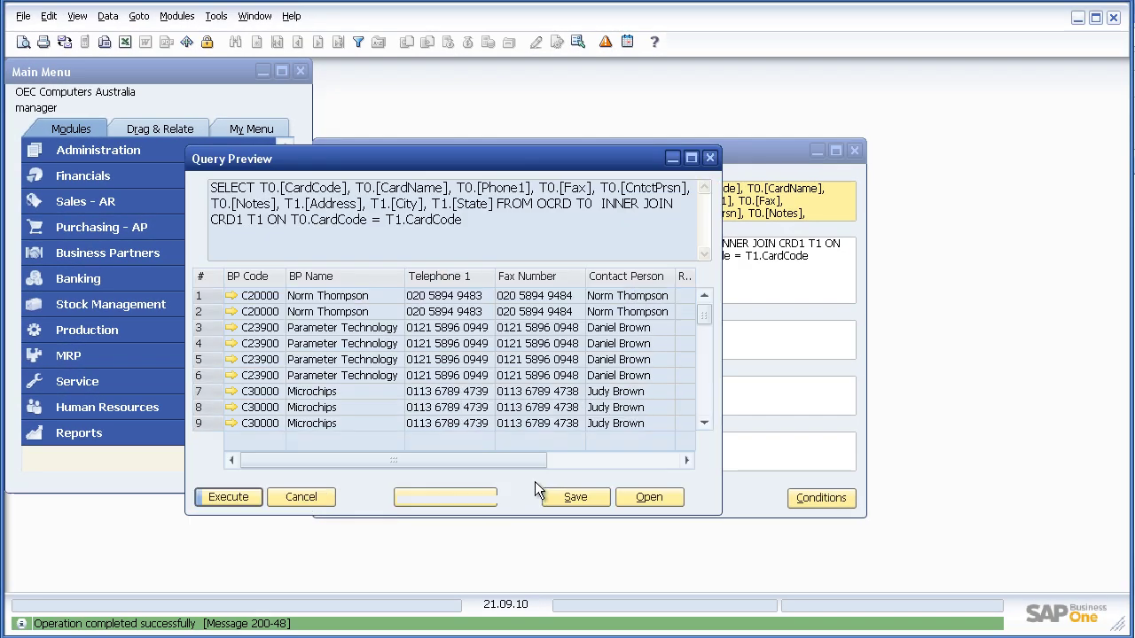